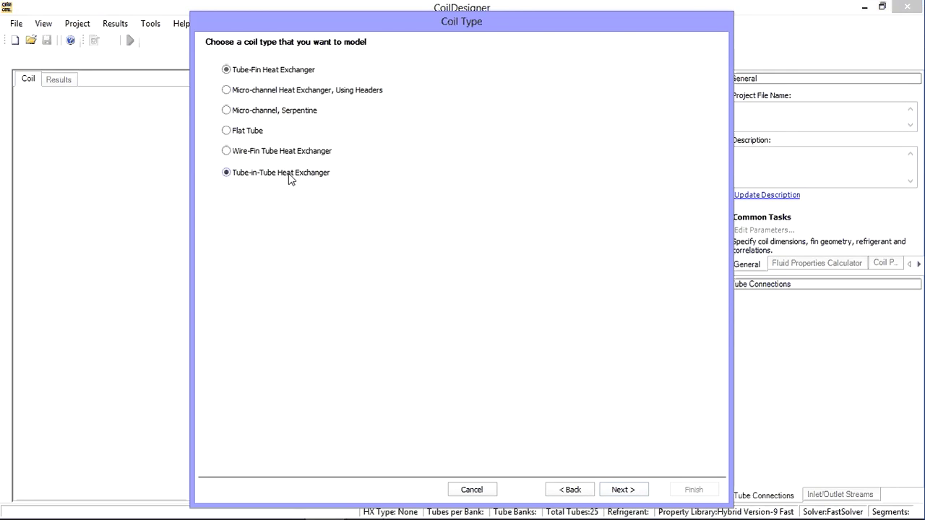
Accept the Tube-in-Tube Heat Exchanger coil type and the configuration of 25 segments.
click(619, 491)
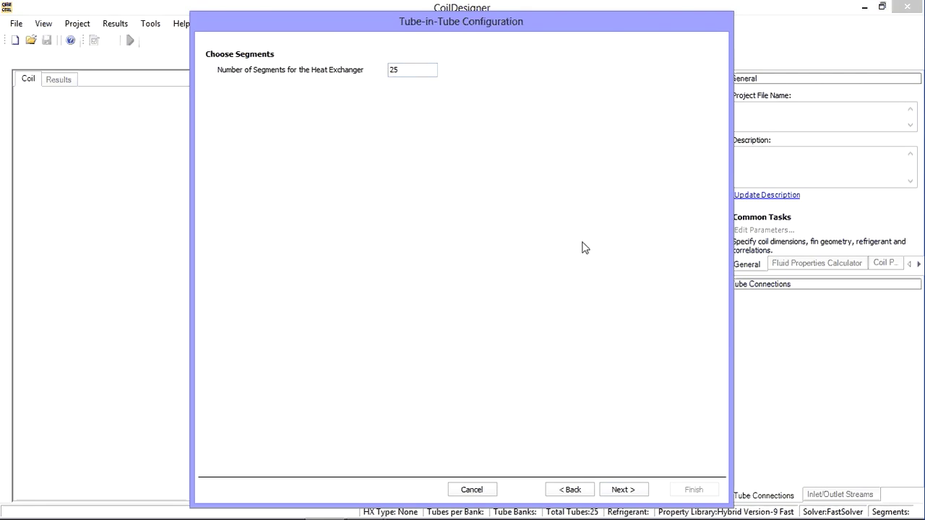
click(626, 490)
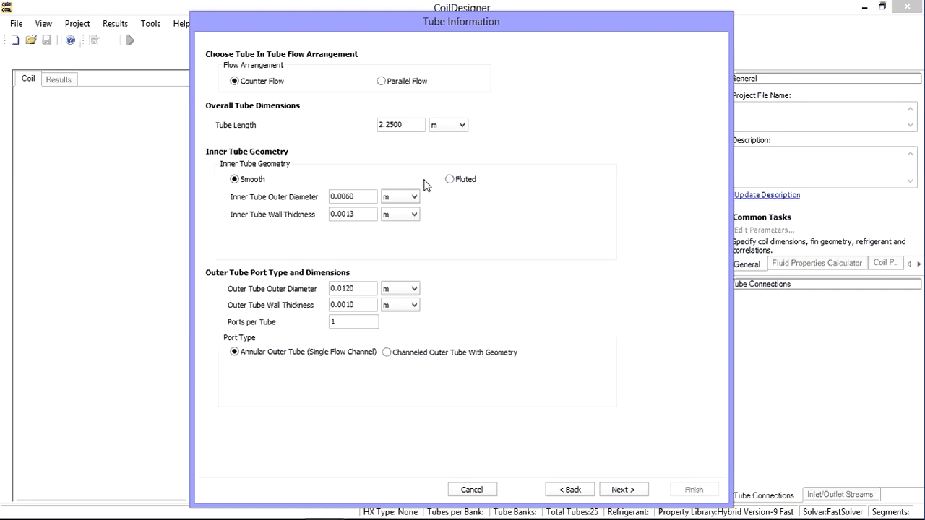
Preview the Fluted inner tube and Channeled Outer Tube With Geometry options, restoring Smooth and Annular Outer Tube.
click(451, 179)
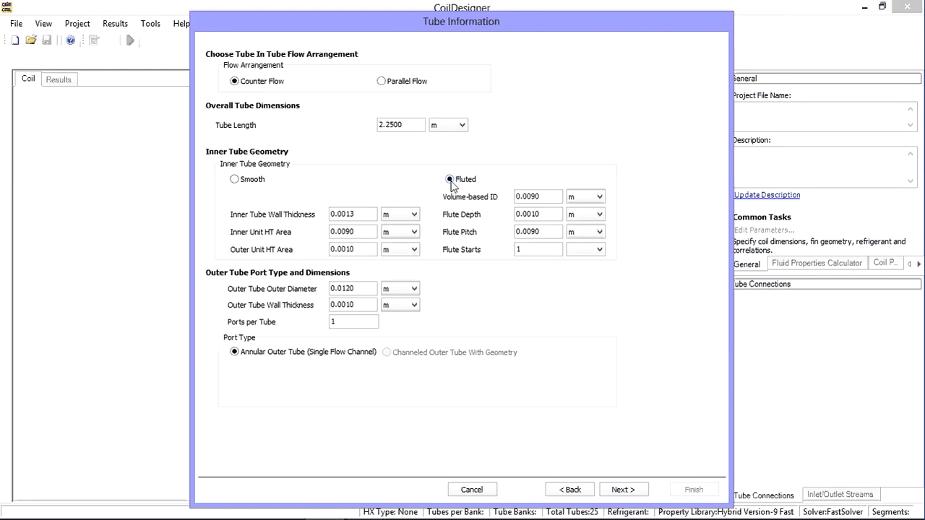
click(253, 183)
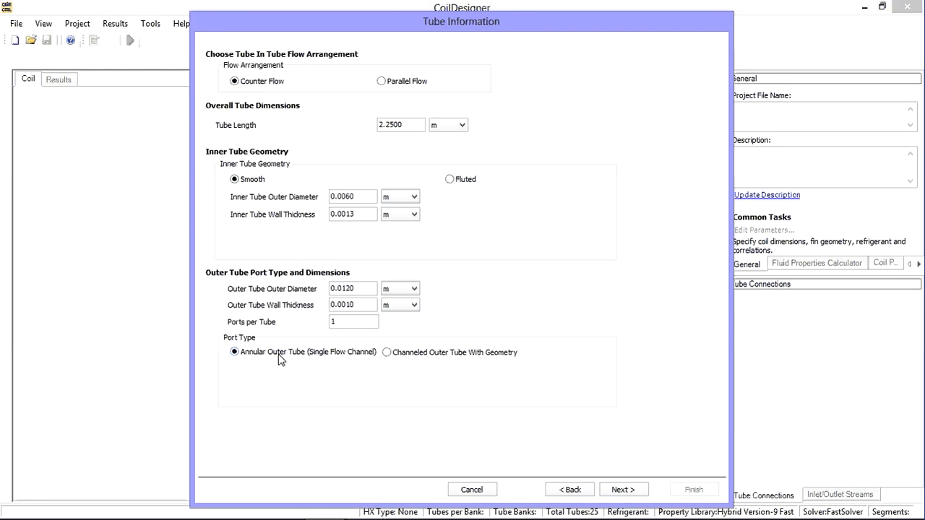
click(415, 358)
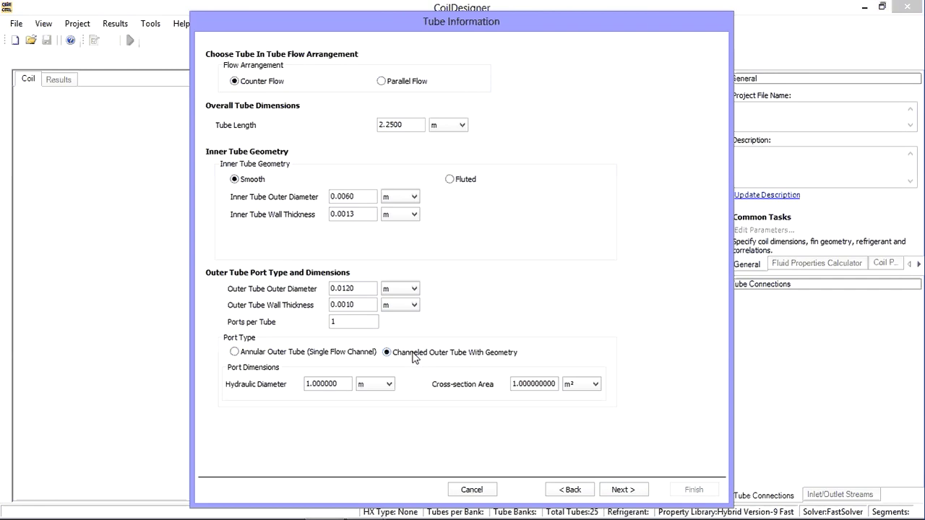
click(346, 357)
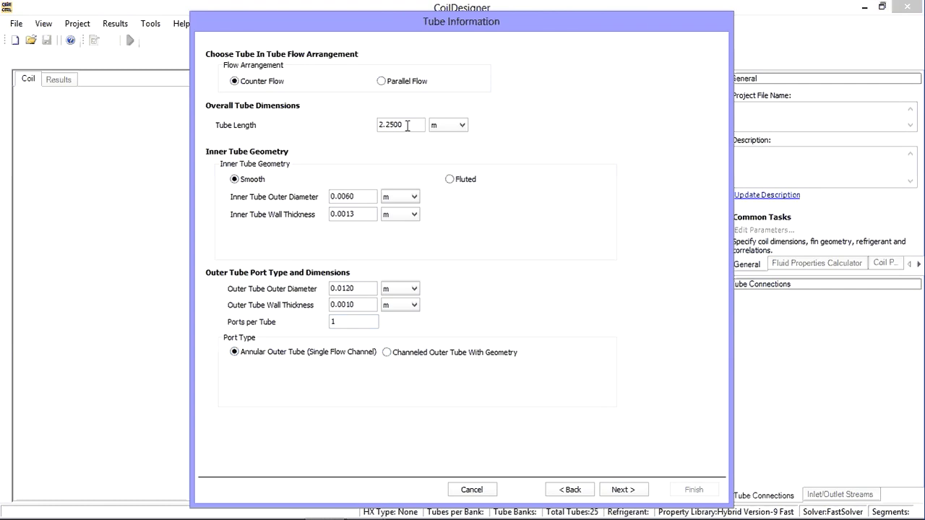
Set the tube length to 10 m and give the inner tube a 0.0192 m outer diameter and 0.0015 m wall thickness.
drag(408, 126, 378, 128)
text(10)
click(360, 196)
drag(365, 197, 318, 203)
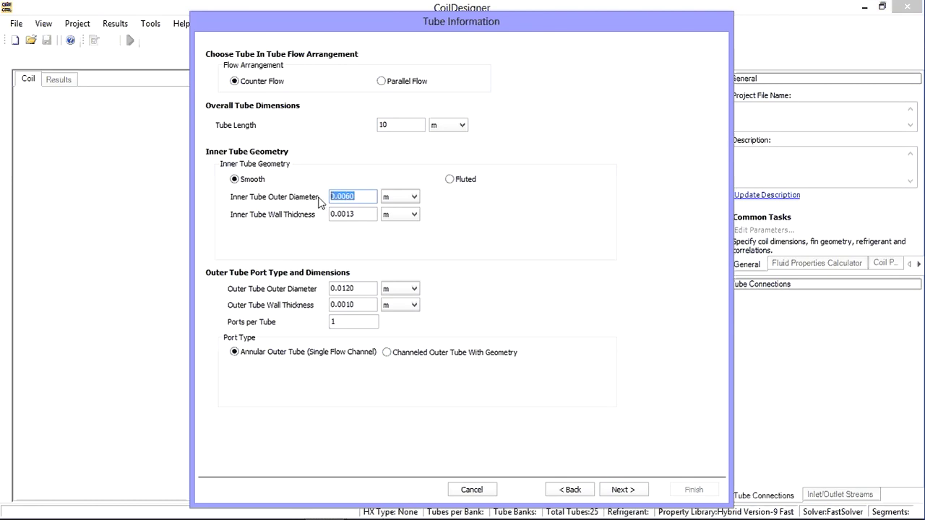
text(0.0192)
drag(364, 214, 331, 217)
text(0.001)
Set the outer tube's outer diameter to 0.0327 m and wall thickness to 0.0018 m, and accept the tube information.
click(362, 289)
drag(363, 288, 331, 289)
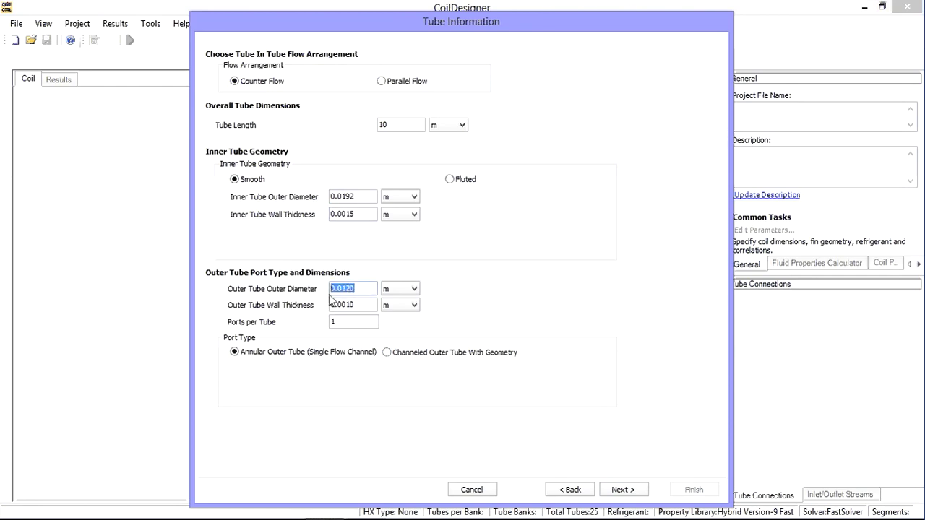
text(0.0327)
drag(359, 305, 309, 305)
text(0.)
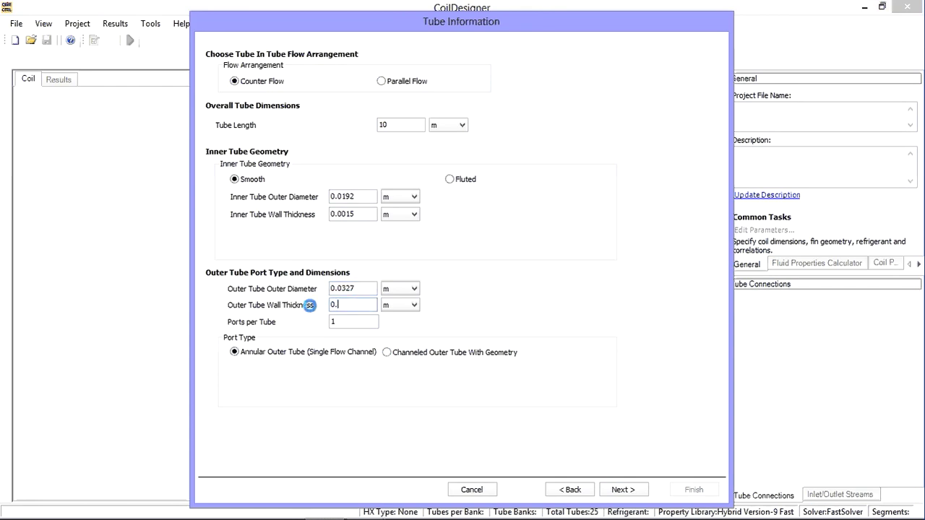
text(0018)
click(620, 492)
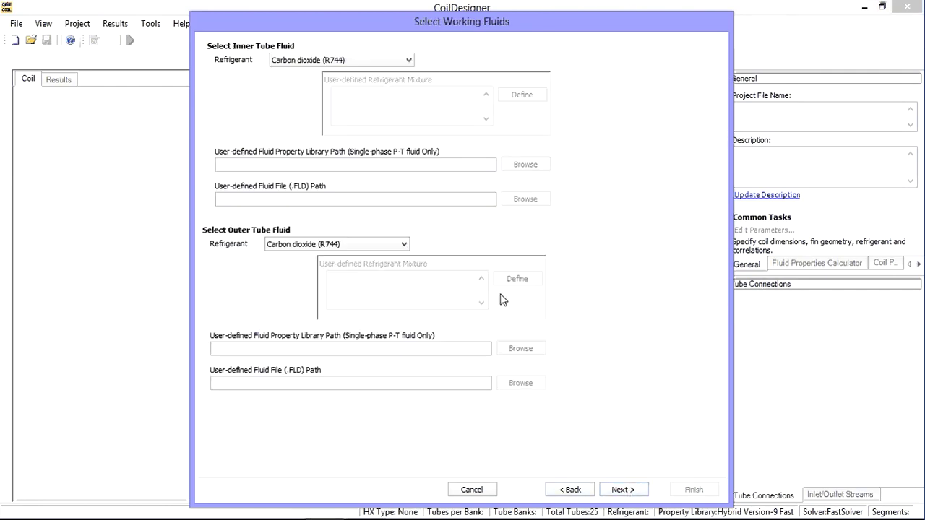
Choose Water as the inner tube fluid.
click(360, 62)
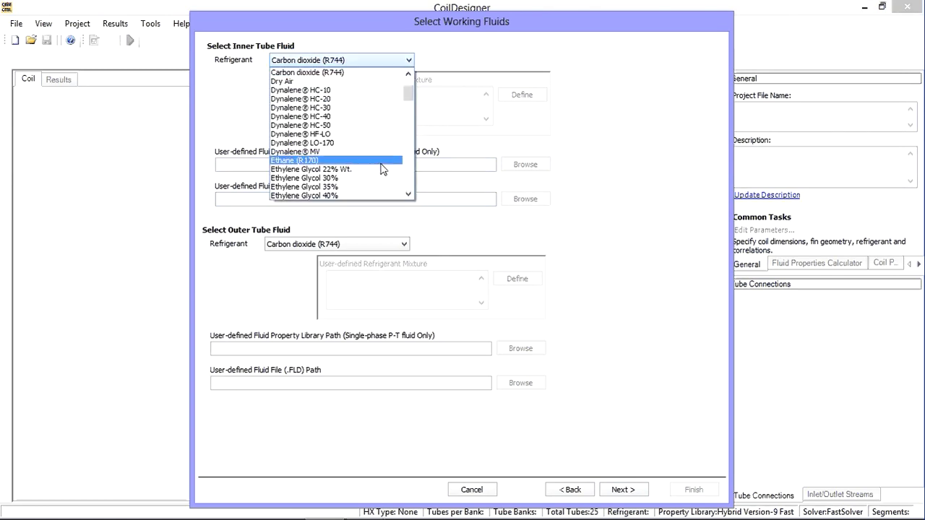
scroll(383, 170, down, 1)
scroll(383, 170, down, 8)
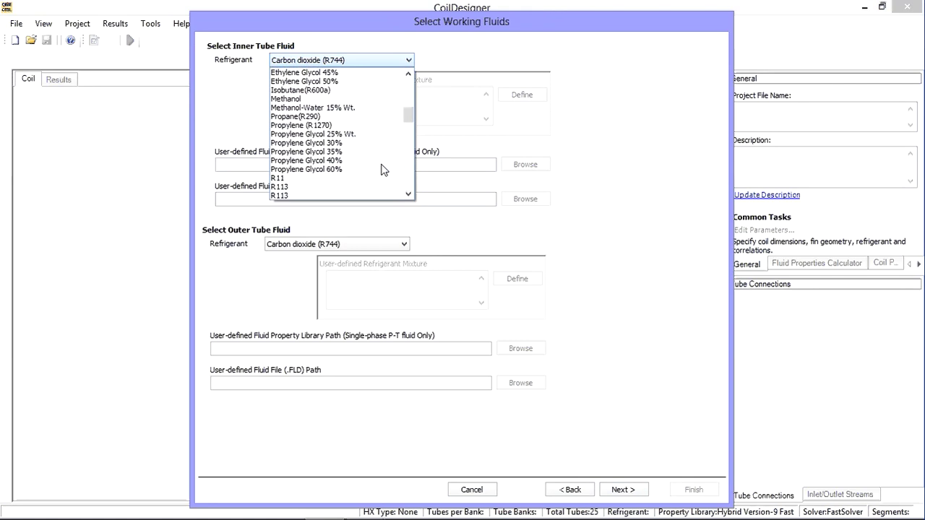
scroll(383, 170, down, 9)
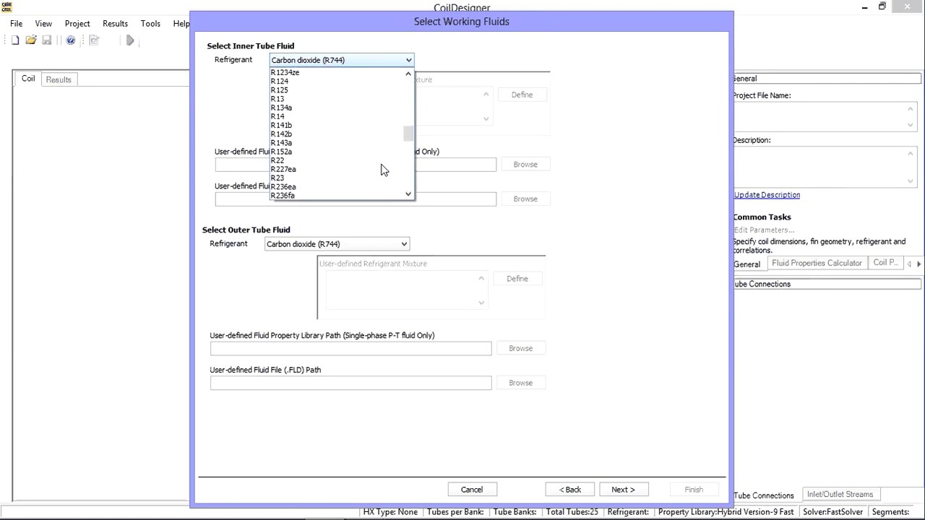
scroll(383, 170, down, 8)
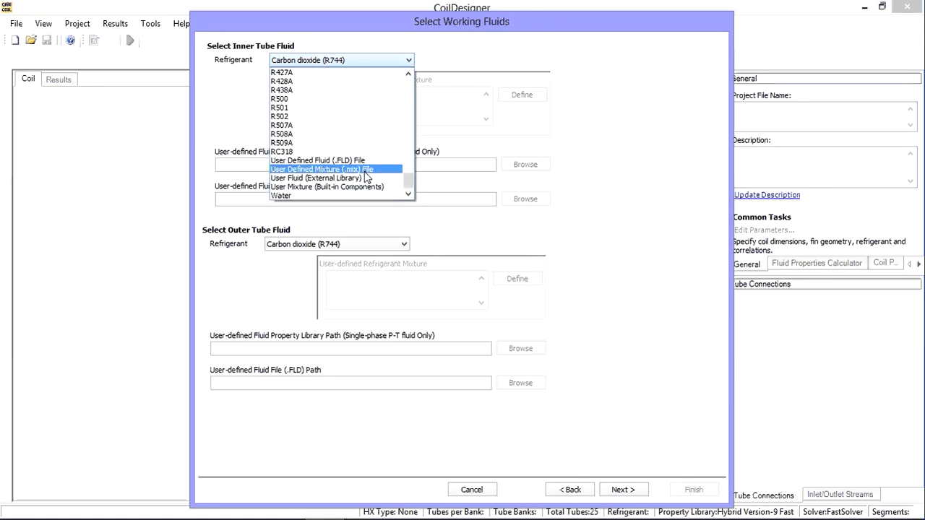
click(329, 196)
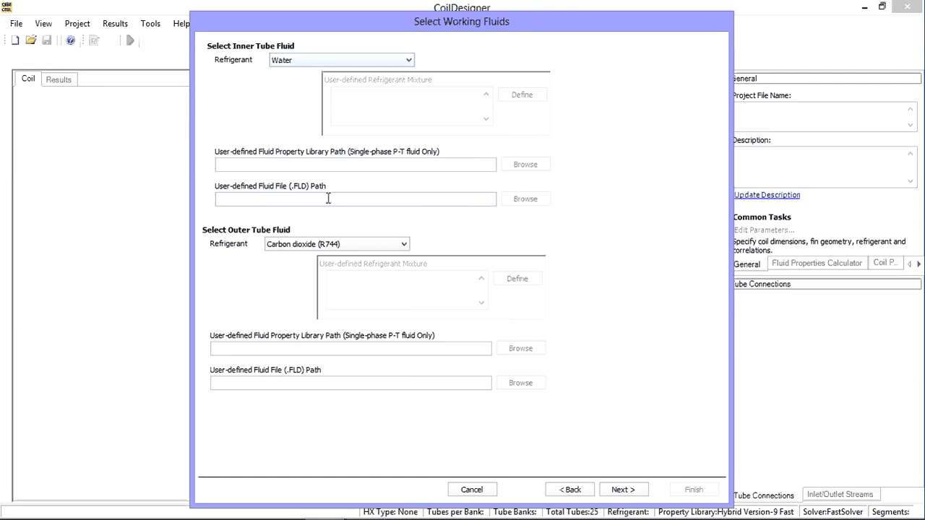
Choose R134a as the outer tube fluid and accept the working fluids.
click(338, 247)
scroll(340, 296, down, 2)
scroll(340, 296, down, 12)
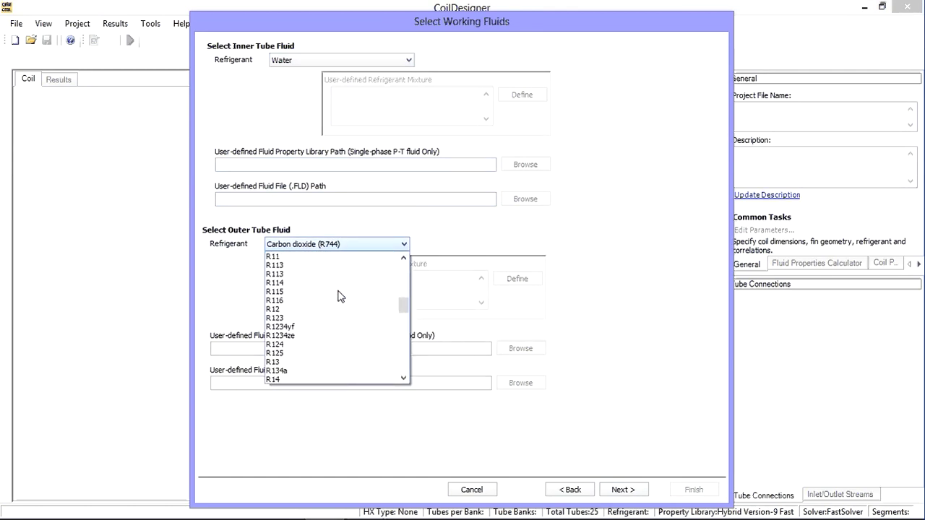
click(297, 370)
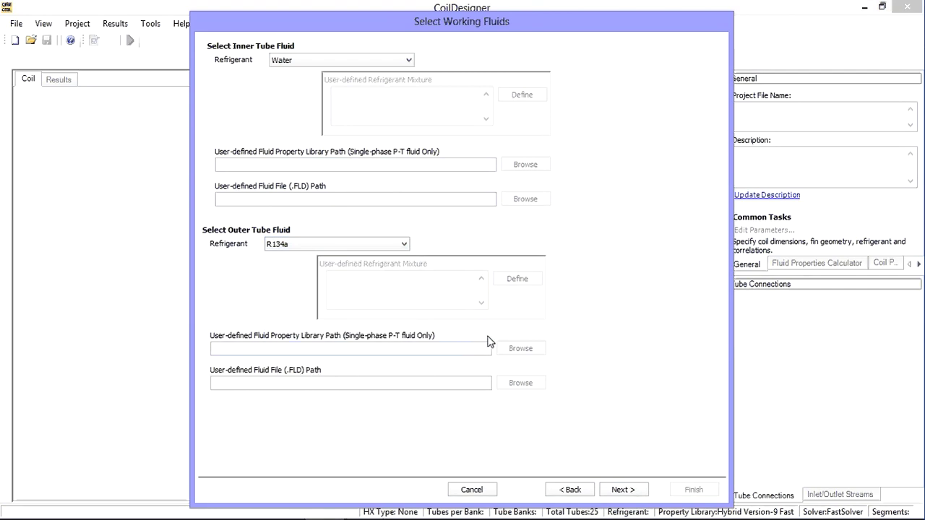
click(623, 490)
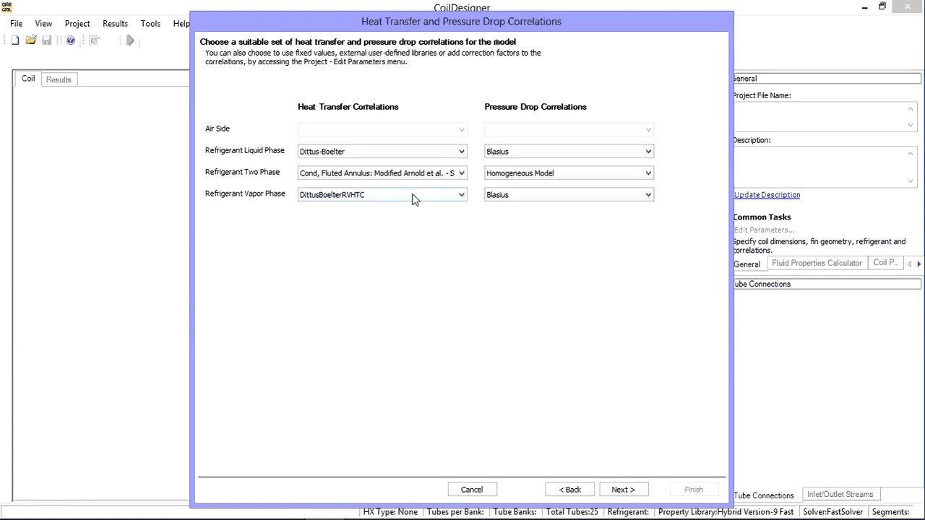
Set the refrigerant two-phase heat transfer correlation to Cond: Dobson and keep DittusBoelterRVHTC for the vapor phase.
click(402, 173)
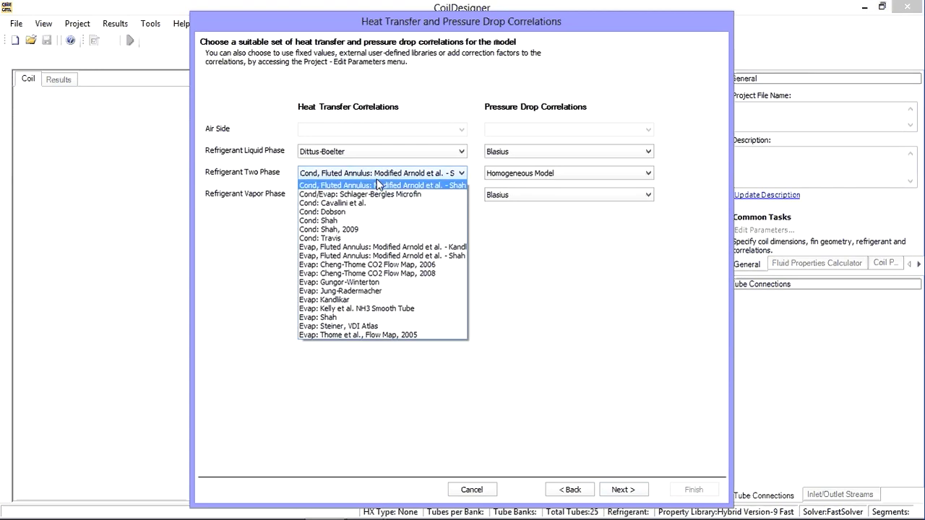
click(350, 212)
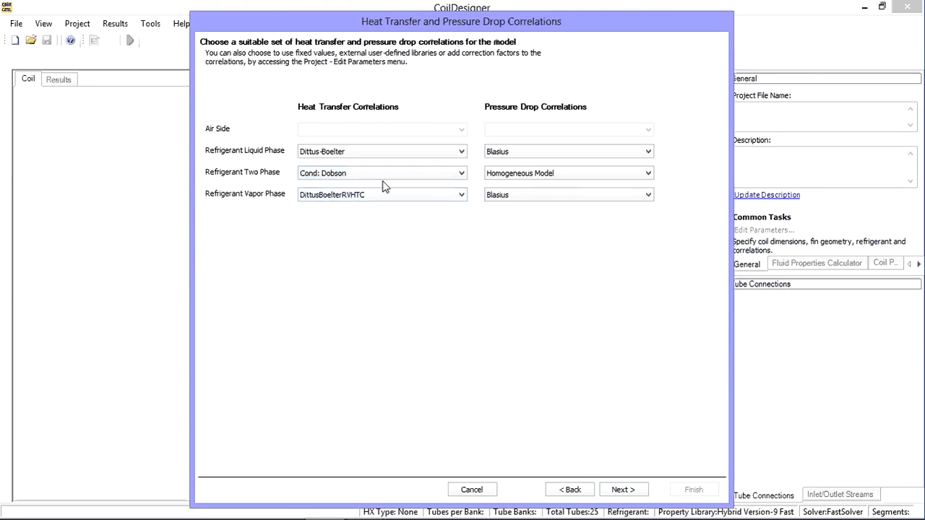
click(396, 197)
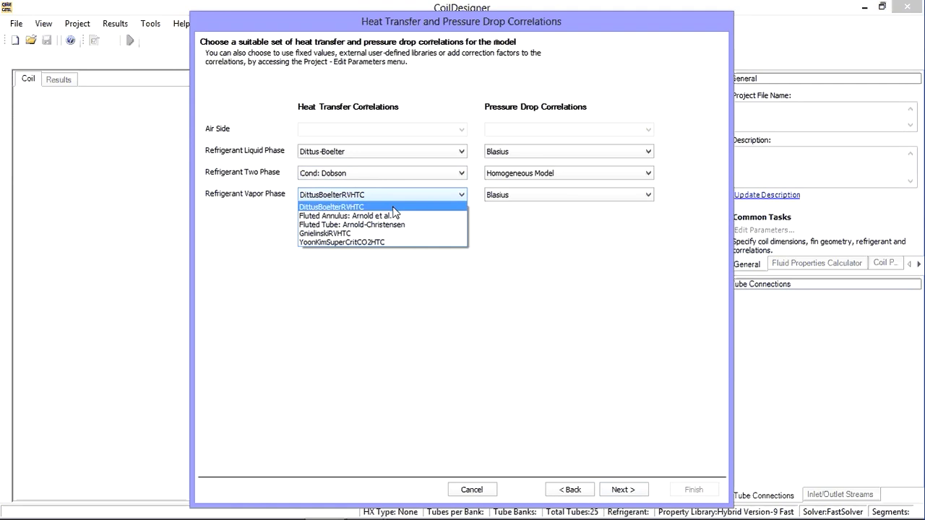
click(395, 207)
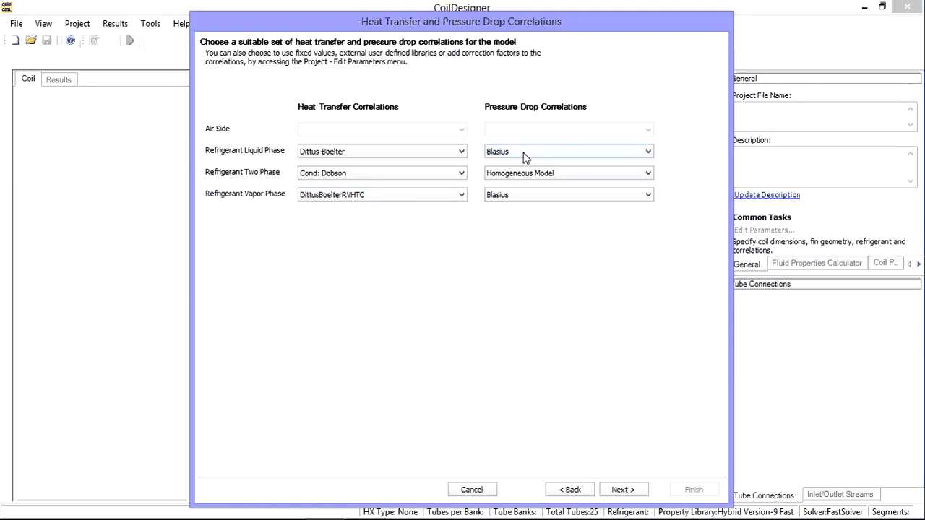
Choose the refrigerant two-phase pressure drop correlation and finish the coil setup wizard.
click(524, 173)
click(517, 203)
click(624, 490)
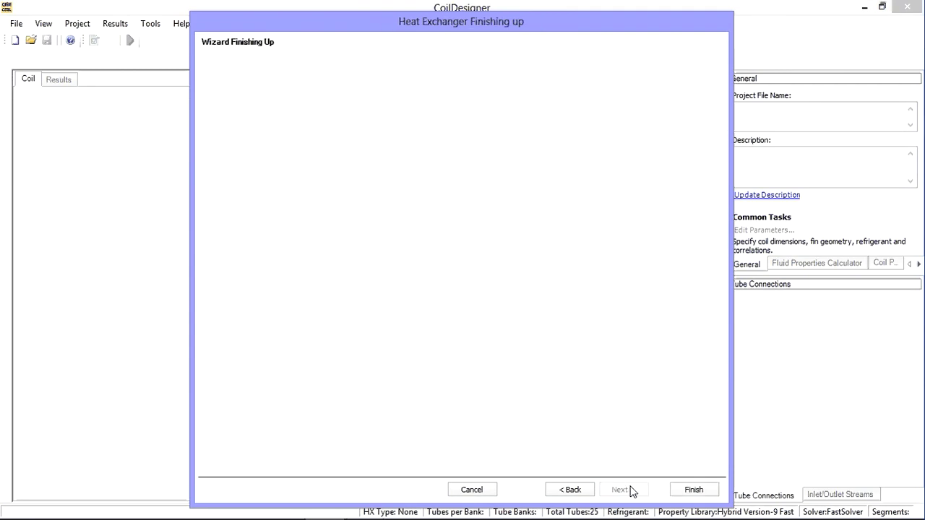
click(693, 491)
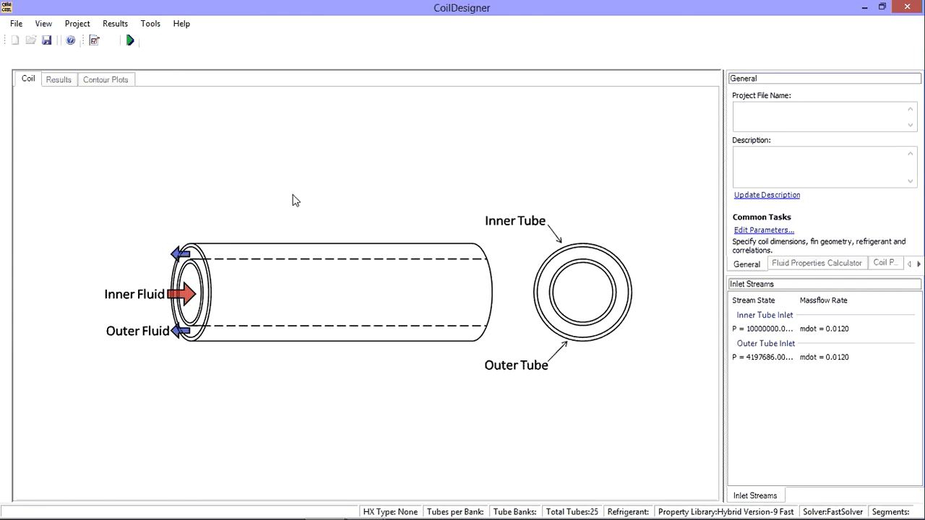
Review the tube geometry and refrigerant selections in the heat exchanger's parameters.
click(78, 23)
click(94, 36)
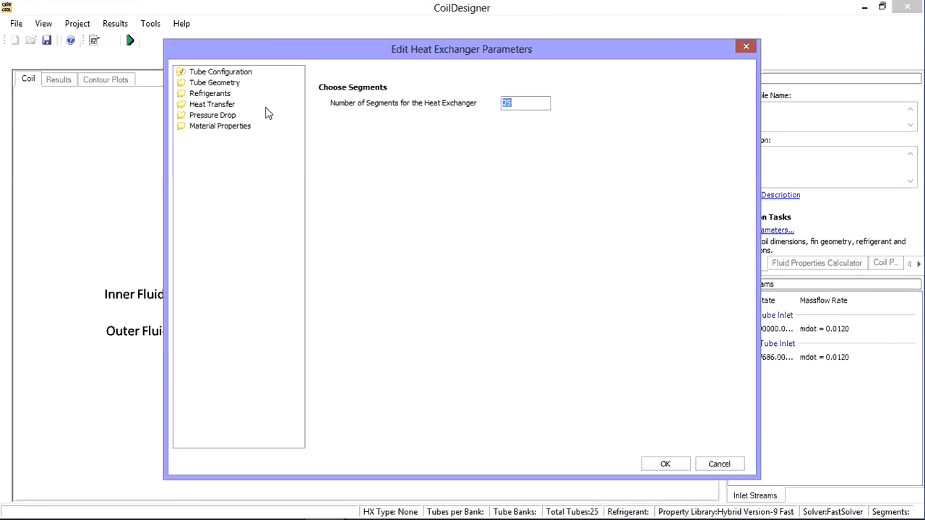
click(217, 84)
click(219, 95)
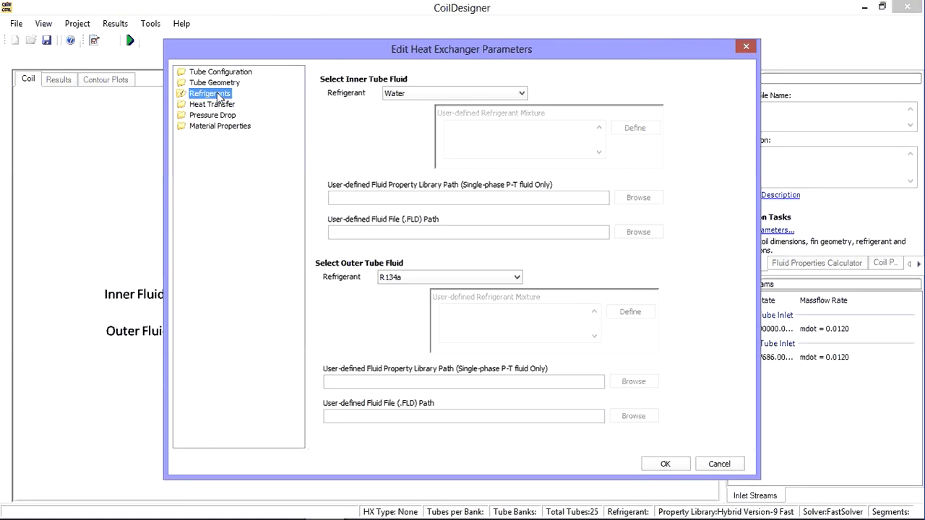
click(663, 465)
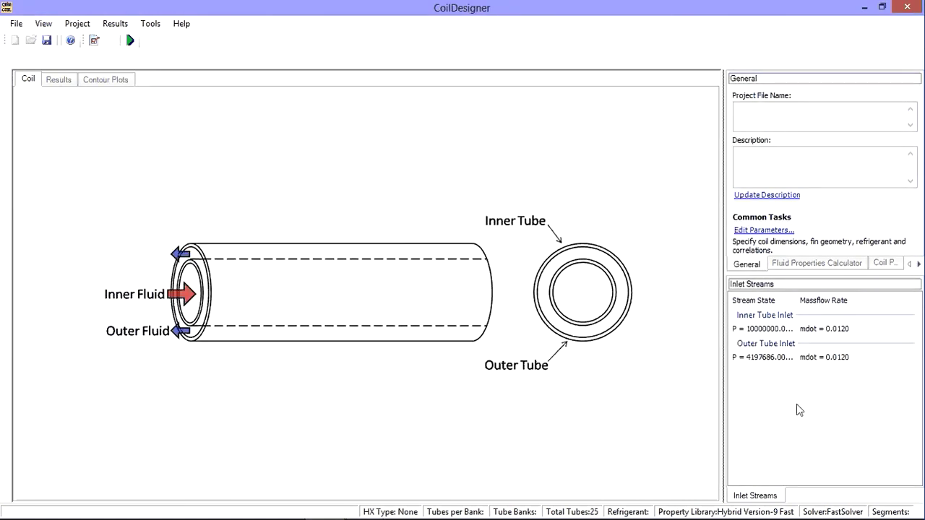
Set the inner tube inlet stream to a pressure of 101420 Pa, temperature of 285.15 K and mass flow rate of 0.4766 kg/s.
double_click(773, 330)
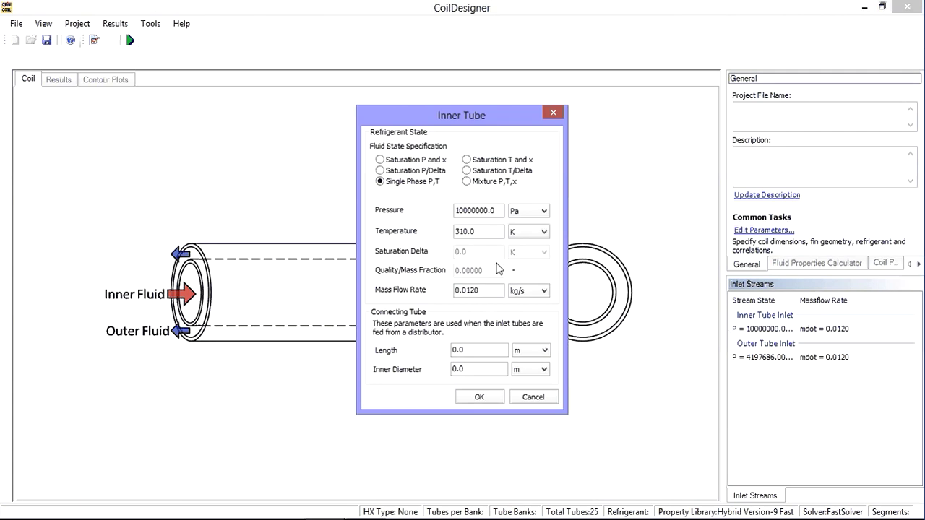
drag(499, 211, 451, 210)
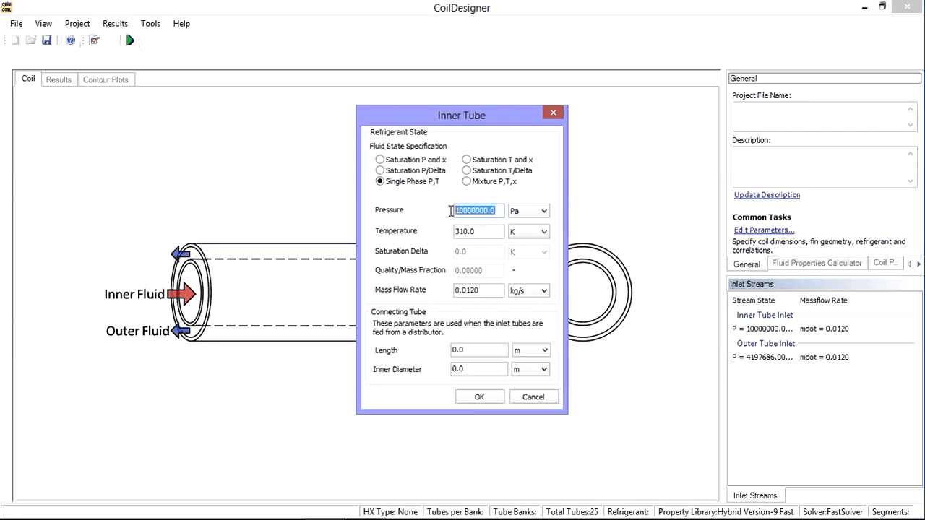
text(101420)
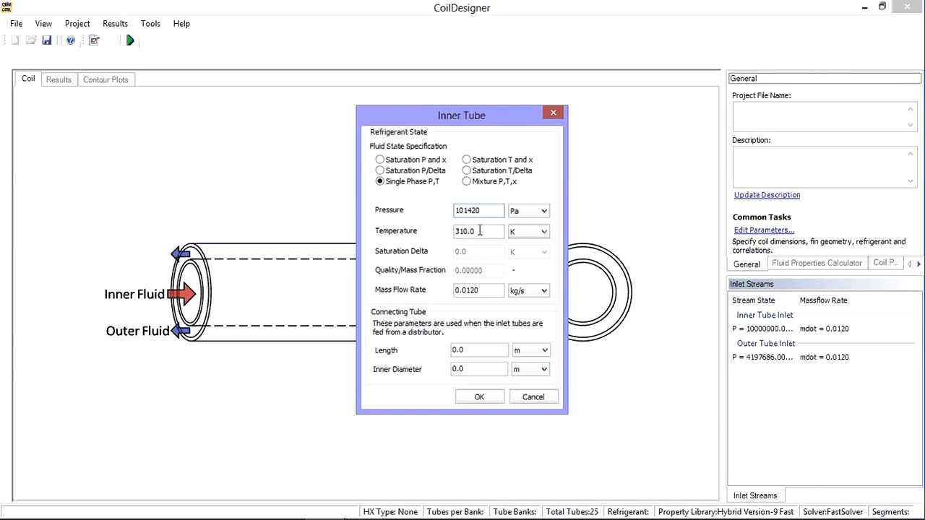
drag(477, 231, 446, 234)
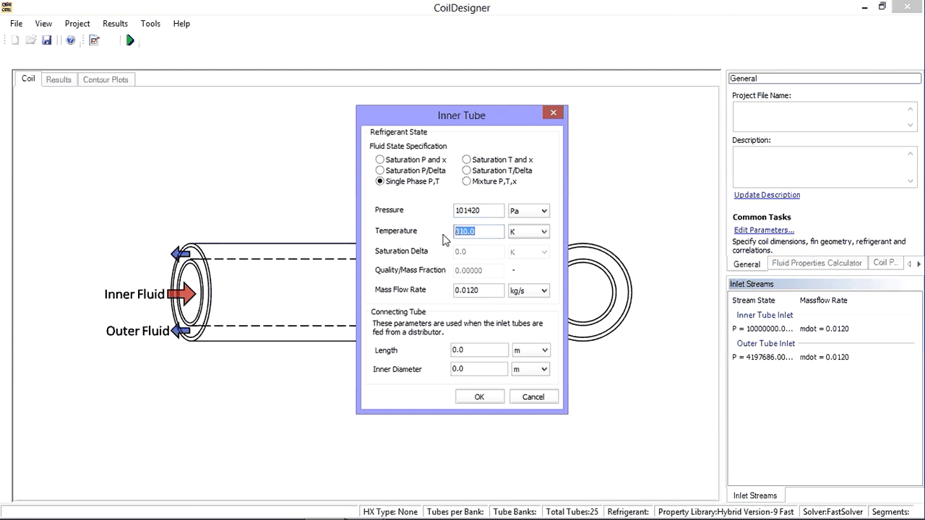
text(285.15)
drag(478, 292, 446, 296)
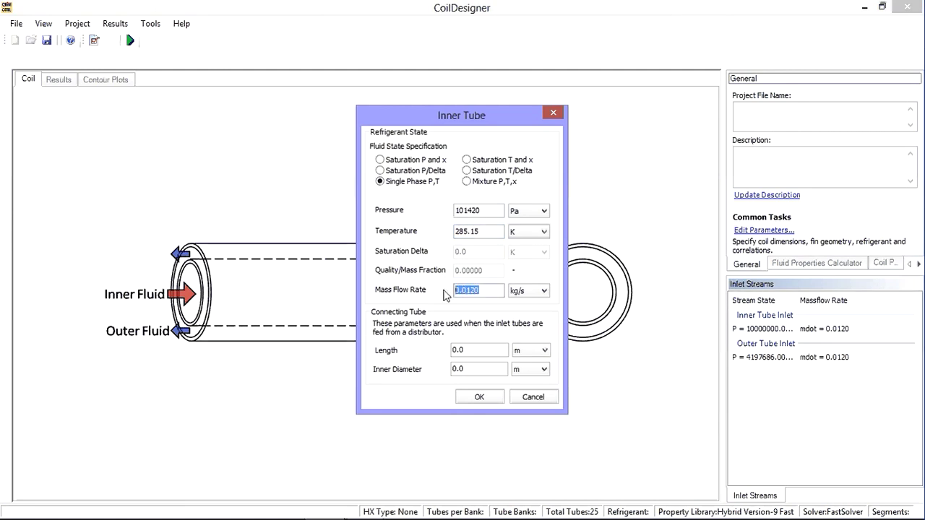
text(0.4766)
click(481, 397)
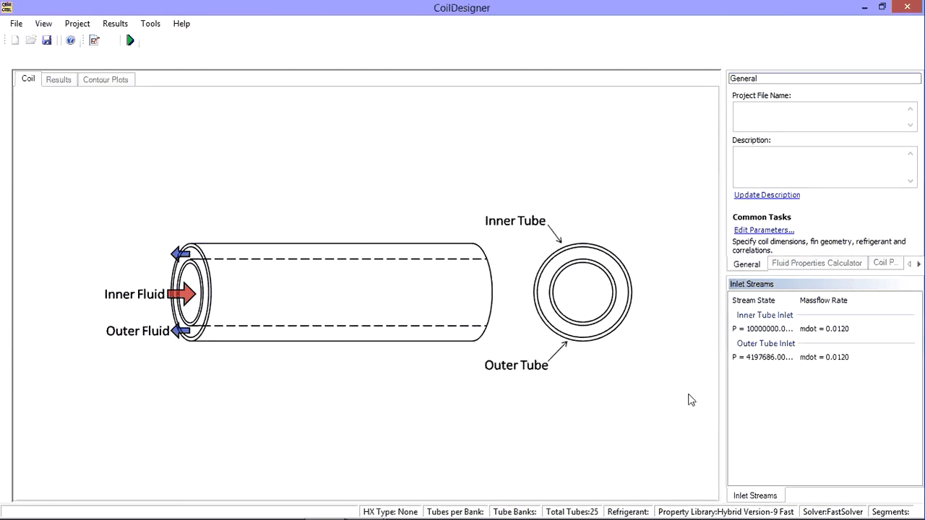
Define the outer tube inlet stream by Saturation T and x, with temperature 276.15 K, quality 0.3 and mass flow rate 0.0709 kg/s.
double_click(758, 359)
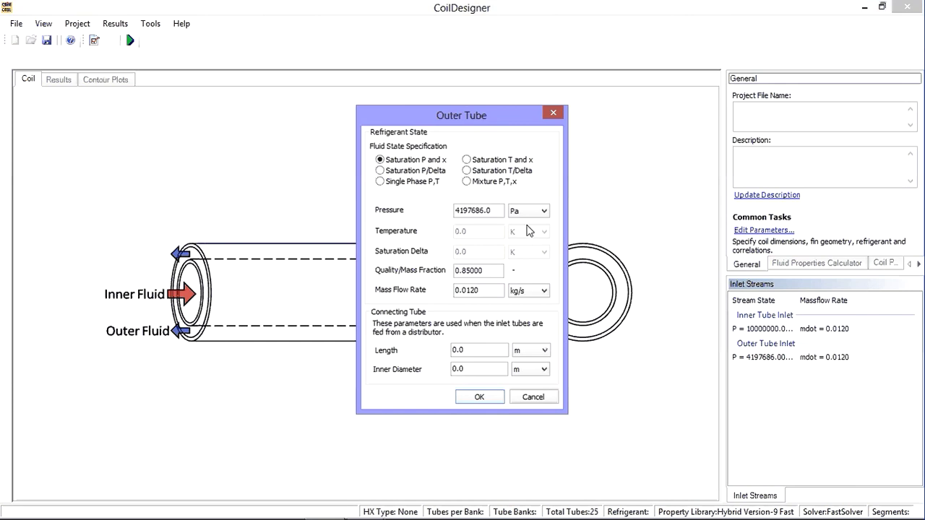
click(482, 162)
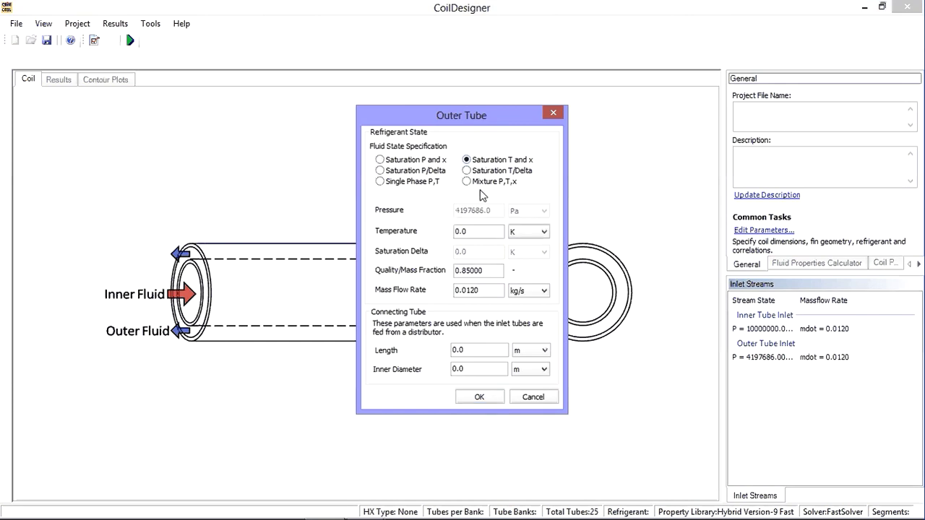
drag(478, 232, 439, 231)
text(276.15)
drag(483, 271, 435, 269)
text(0.3)
drag(489, 290, 448, 289)
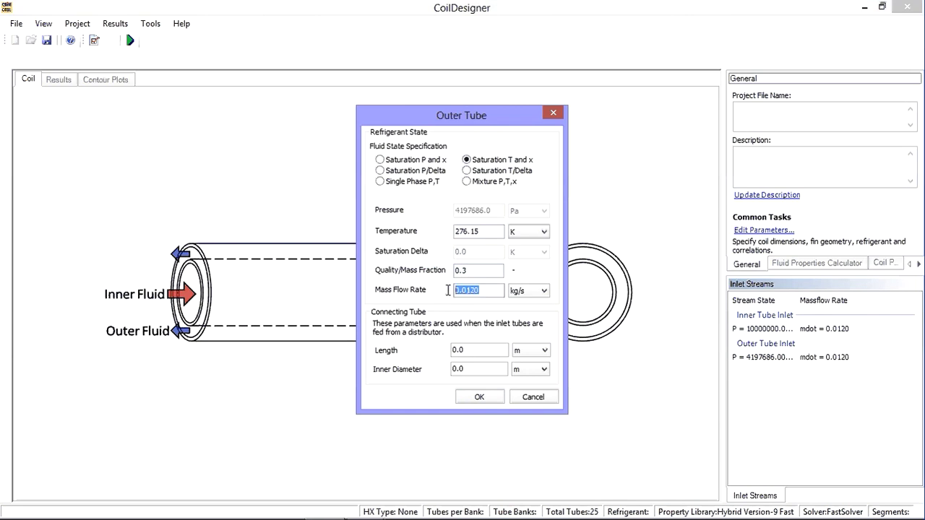
text(0.0709)
click(482, 398)
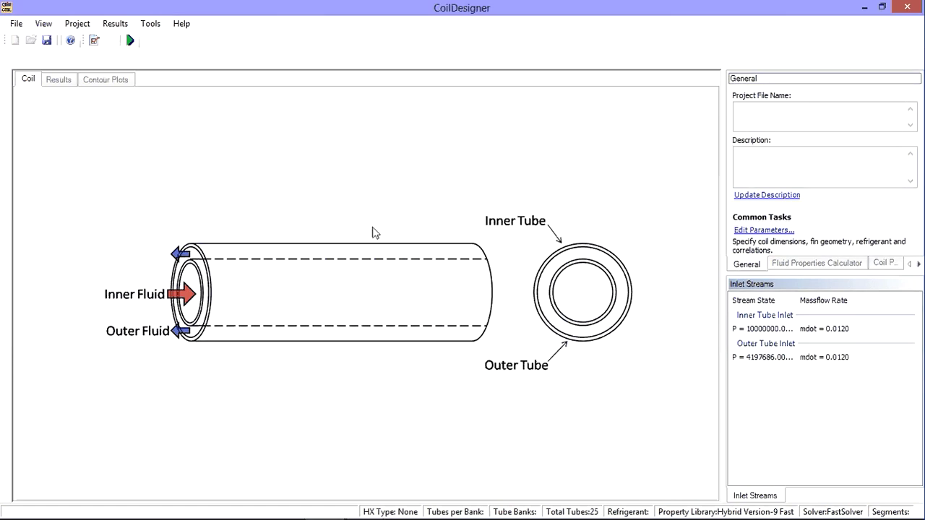
Run the heat exchanger simulation and review the general results for the inner and outer tubes.
click(130, 41)
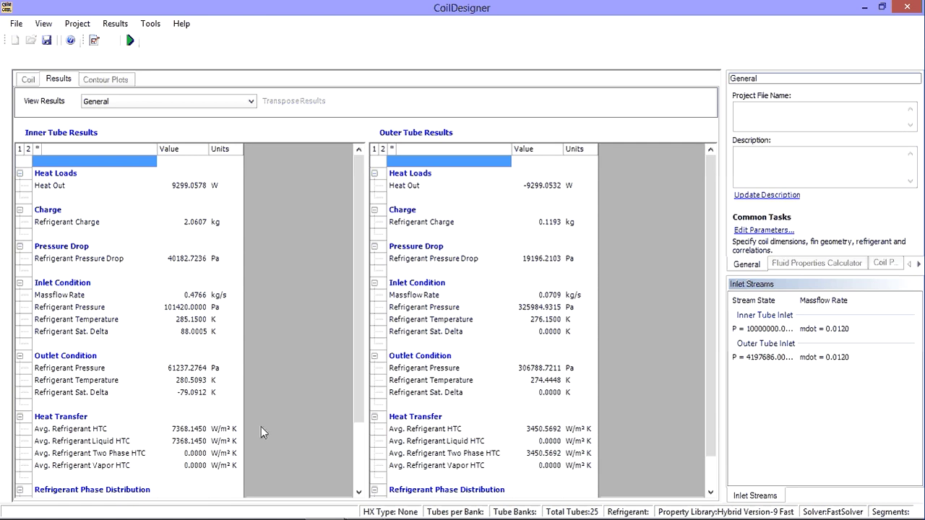
drag(359, 395, 376, 334)
View the segment pressures of both tubes with the results transposed, and display the contour plots.
click(162, 101)
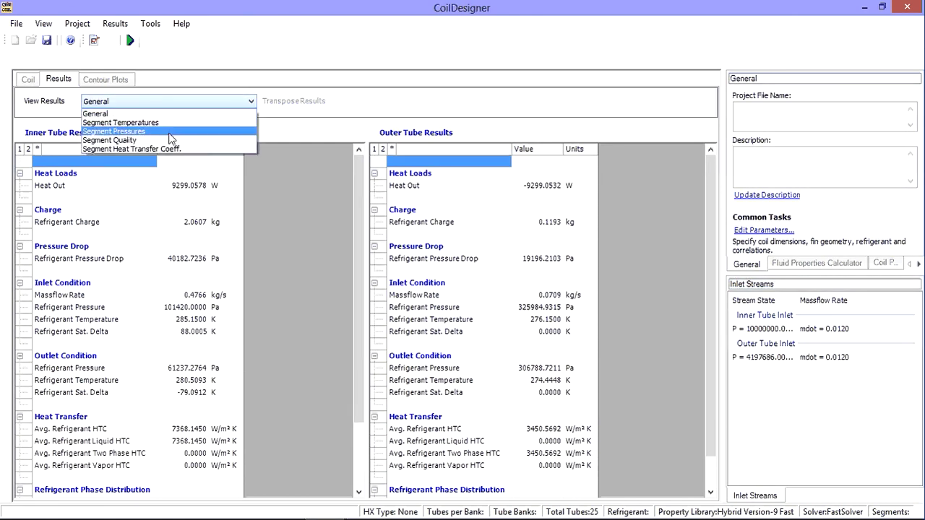
click(168, 131)
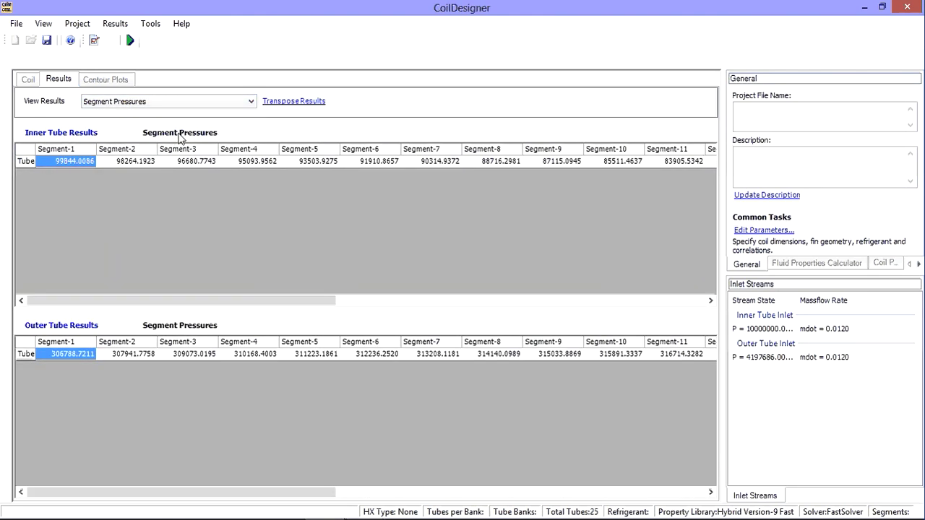
click(284, 104)
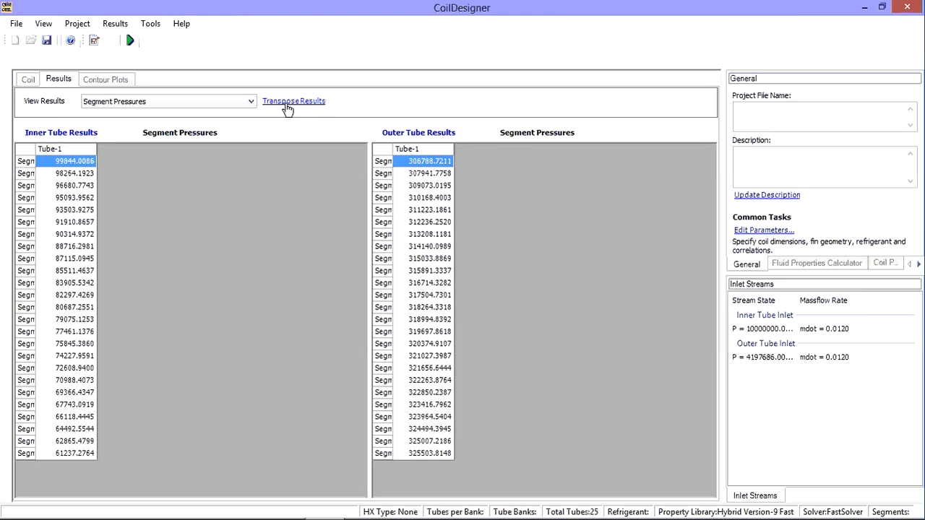
click(120, 80)
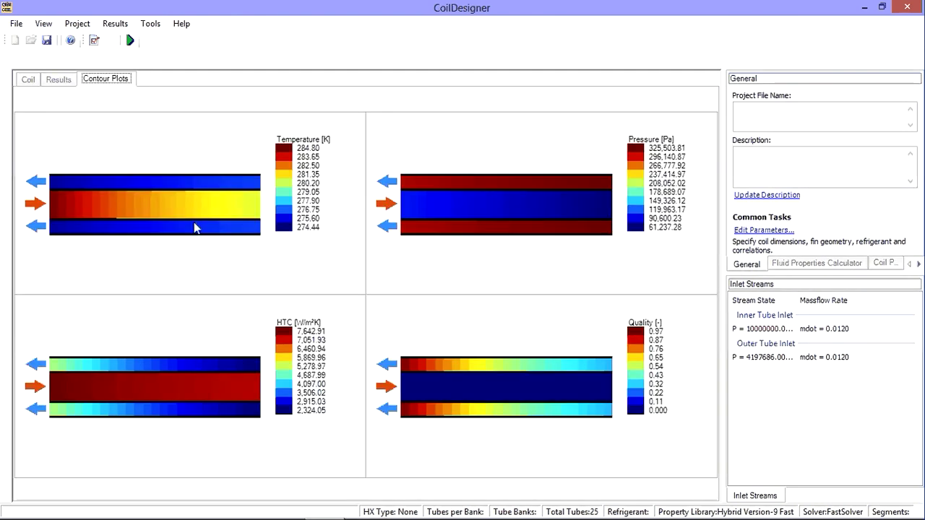